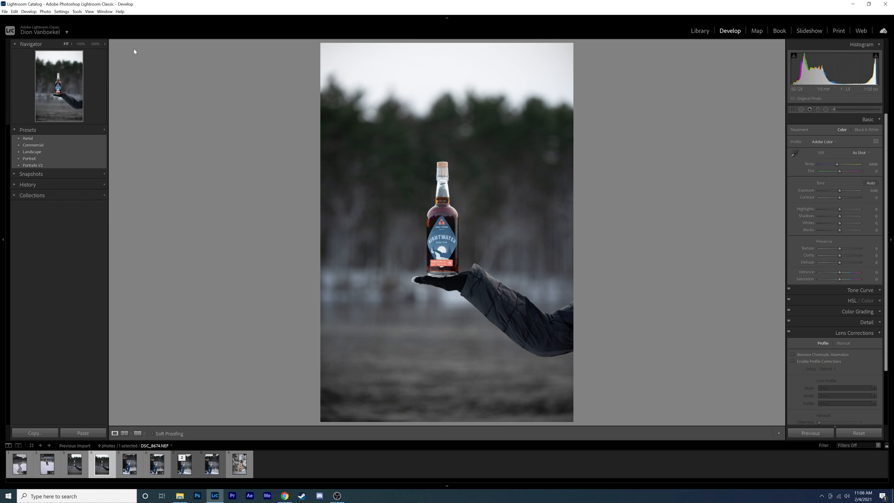
# Send the selected bottle photo from Lightroom to Adobe Photoshop 2021 for editing
pyautogui.click(45, 12)
pyautogui.moveTo(58, 45)
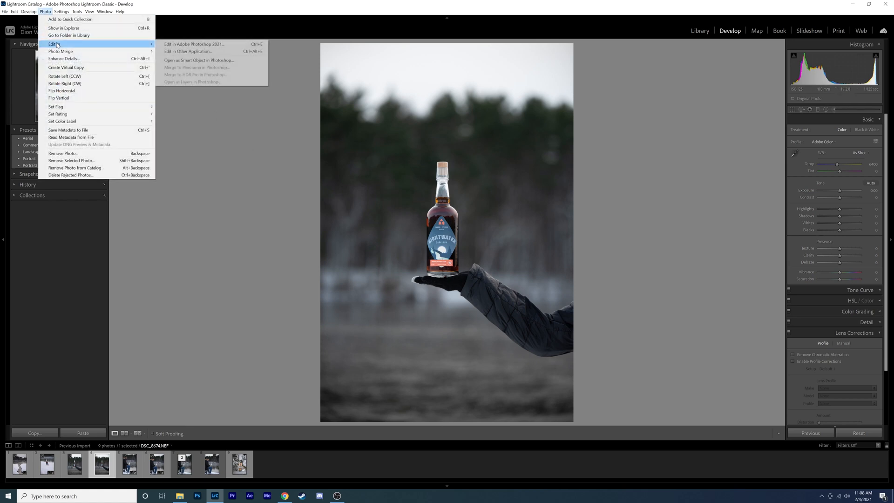
pyautogui.click(191, 45)
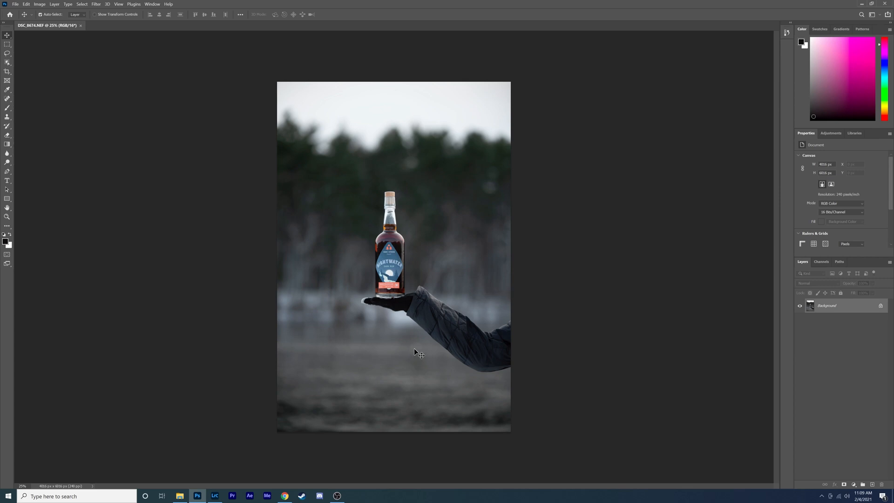
# Lasso a blemish in the blurred background near the arm and remove it with Content-Aware fill, then deselect
pyautogui.scroll(5, 414, 349)
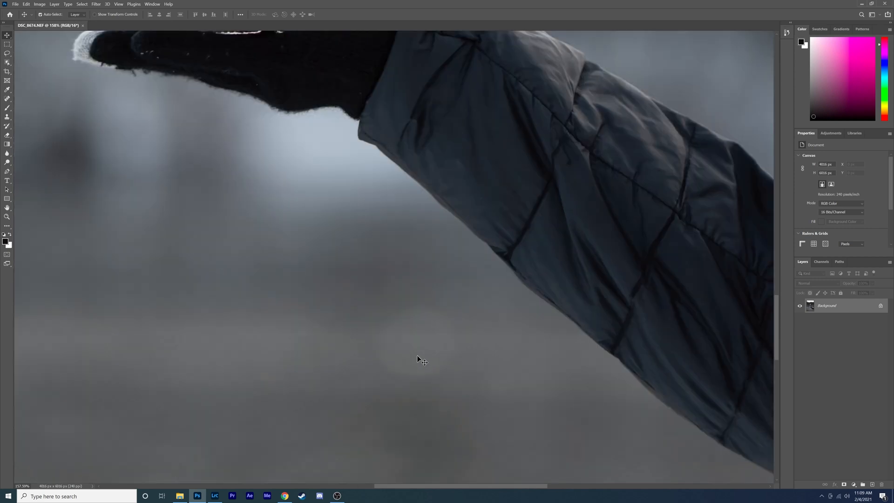
pyautogui.click(7, 53)
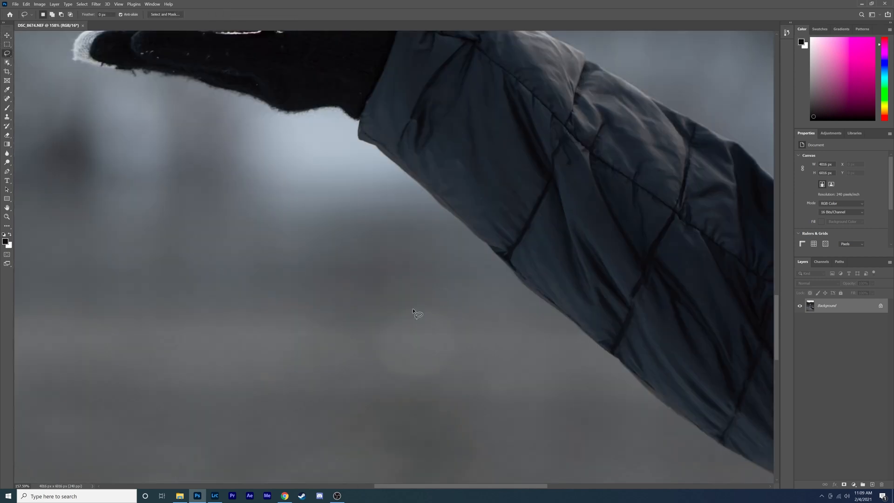
pyautogui.moveTo(408, 300); pyautogui.dragTo(372, 370)
pyautogui.moveTo(421, 307); pyautogui.dragTo(408, 300)
pyautogui.hotkey('shift', 'F5')
pyautogui.press('Return')
pyautogui.hotkey('ctrl', 'd')
pyautogui.moveTo(410, 357); pyautogui.dragTo(450, 360)
pyautogui.click(498, 360)
# Zoom around the bottle and its label to inspect them for spots needing cleanup
pyautogui.scroll(-1, 427, 333)
pyautogui.scroll(-5, 427, 334)
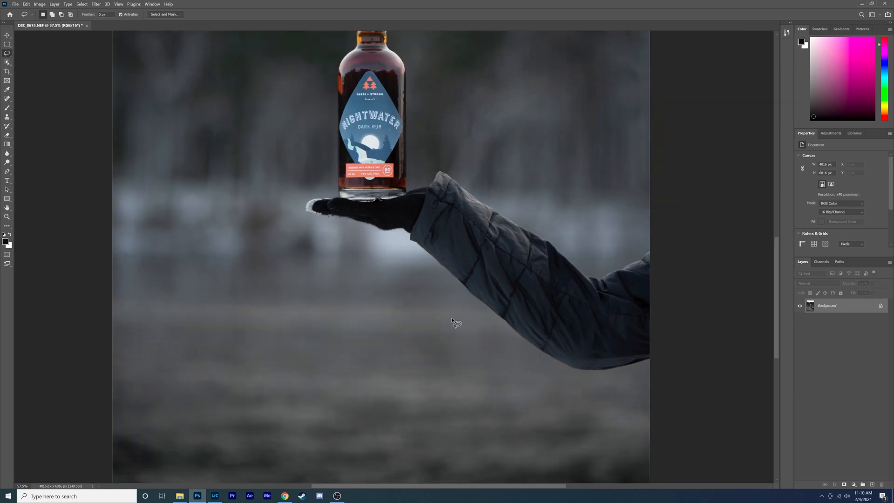
pyautogui.scroll(-4, 451, 315)
pyautogui.scroll(4, 513, 315)
pyautogui.scroll(1, 159, 204)
pyautogui.scroll(2, 159, 204)
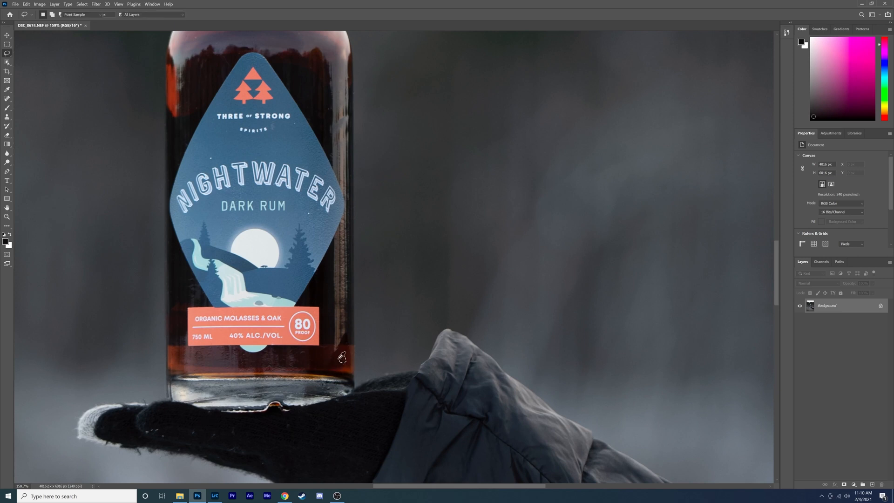
pyautogui.scroll(-2, 315, 421)
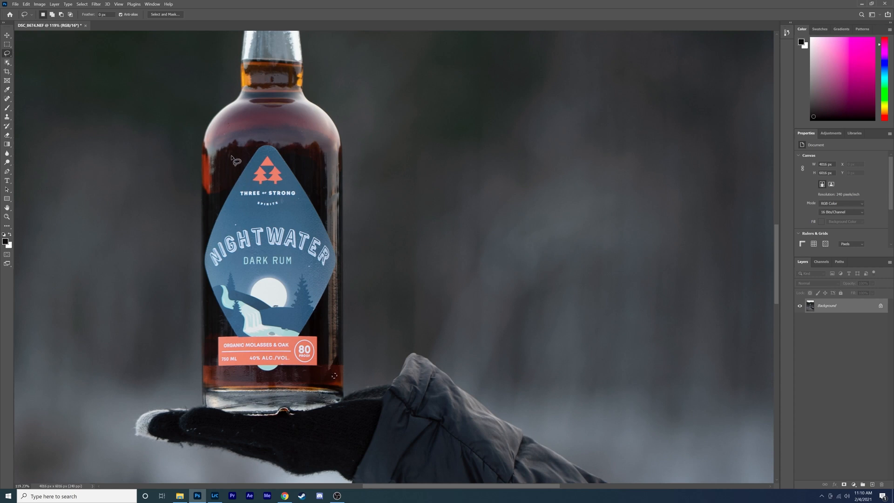
pyautogui.scroll(2, 231, 164)
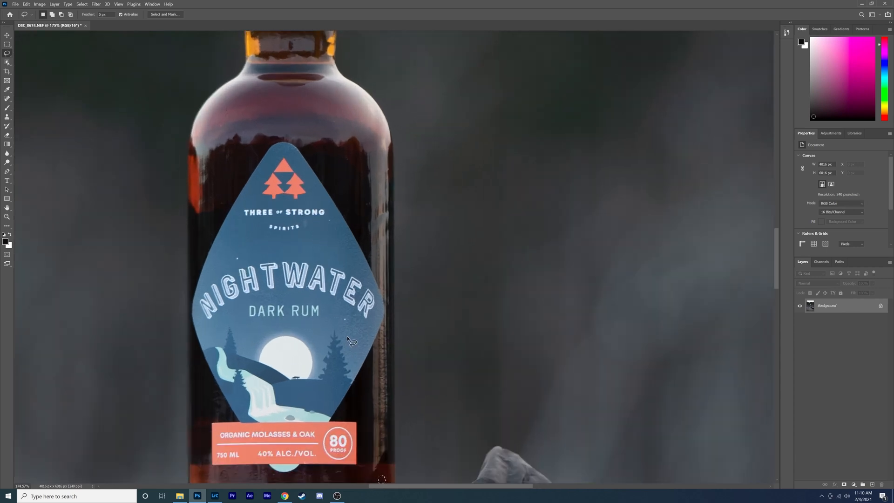
pyautogui.scroll(-2, 309, 381)
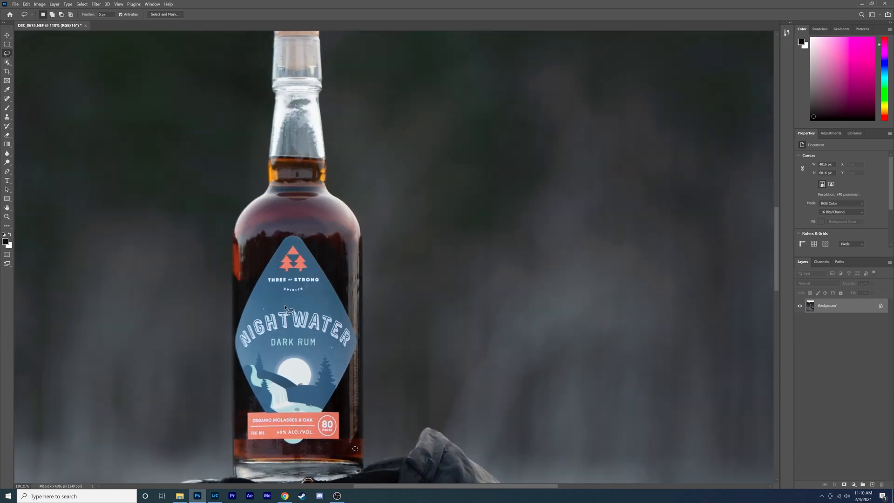
pyautogui.scroll(-1, 285, 307)
pyautogui.scroll(-1, 266, 307)
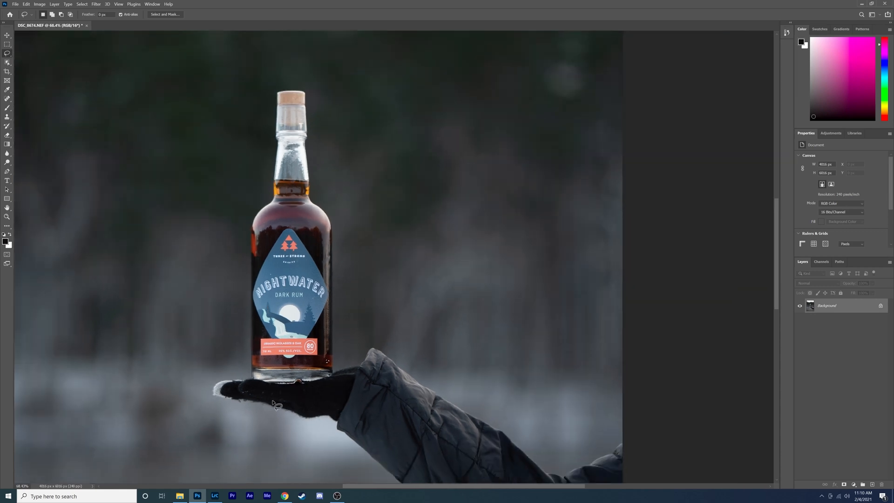
# Lasso a spot on the glove's fingertip and remove it with Content-Aware fill
pyautogui.scroll(4, 274, 403)
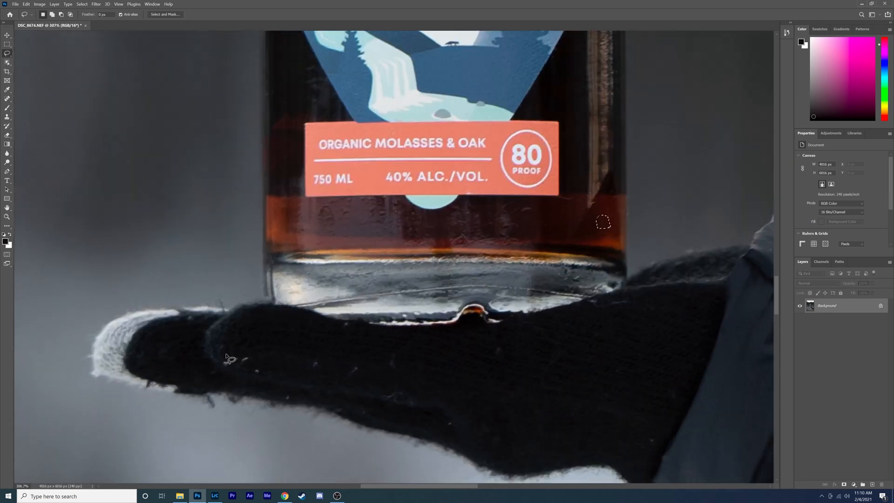
pyautogui.moveTo(227, 356)
pyautogui.mouseDown()
pyautogui.moveTo(227, 369)
pyautogui.moveTo(238, 367)
pyautogui.moveTo(235, 355)
pyautogui.moveTo(254, 368)
pyautogui.mouseUp()
pyautogui.hotkey('shift', 'F5')
pyautogui.press('Return')
# Lasso further spots on the glove beneath the bottle, fill each content-aware, and deselect
pyautogui.moveTo(309, 367)
pyautogui.mouseDown()
pyautogui.moveTo(352, 375)
pyautogui.moveTo(399, 363)
pyautogui.moveTo(393, 351)
pyautogui.mouseUp()
pyautogui.press('Return')
pyautogui.press('Delete')
pyautogui.press('Return')
pyautogui.press('Delete')
pyautogui.press('Return')
pyautogui.moveTo(387, 392)
pyautogui.mouseDown()
pyautogui.moveTo(375, 392)
pyautogui.moveTo(398, 401)
pyautogui.moveTo(400, 389)
pyautogui.moveTo(389, 392)
pyautogui.mouseUp()
pyautogui.press('Delete')
pyautogui.press('Return')
pyautogui.hotkey('ctrl', 'd')
pyautogui.scroll(-8, 224, 364)
pyautogui.scroll(-5, 422, 408)
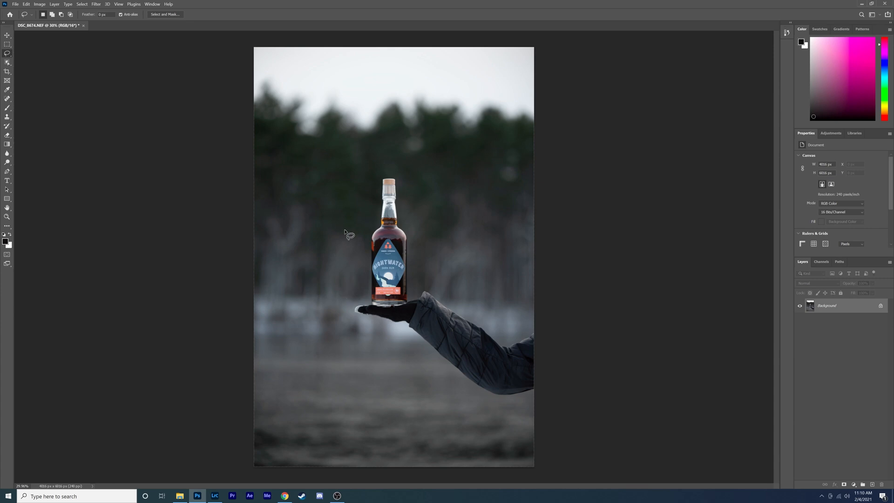
# Open SNOW 1.jpg, copy the whole snow image and paste it into the bottle photo as a new layer
pyautogui.click(16, 4)
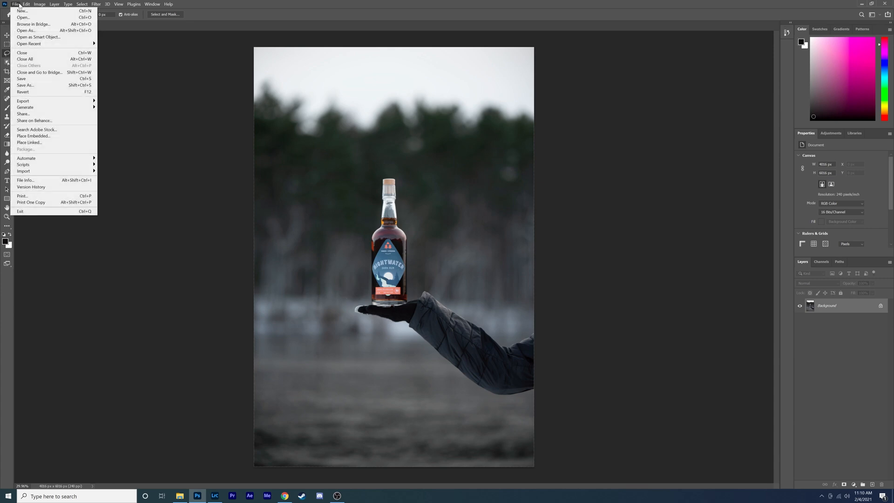
pyautogui.click(23, 17)
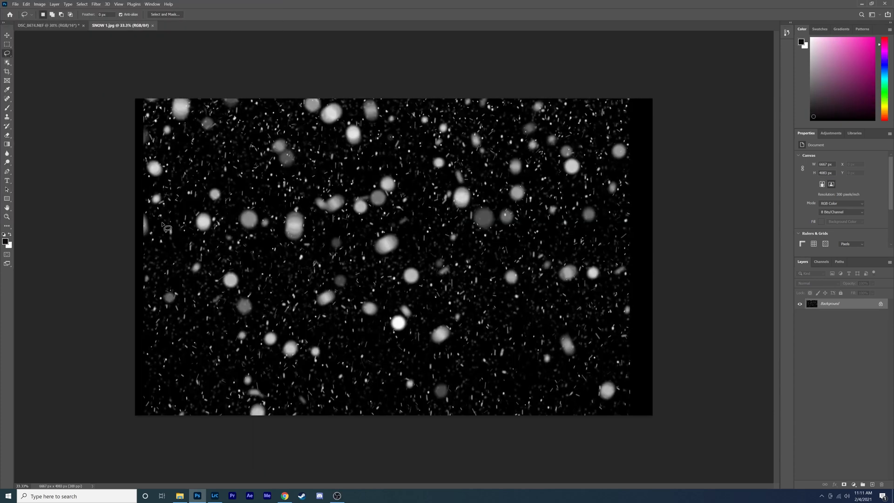
pyautogui.hotkey('ctrl', 'a')
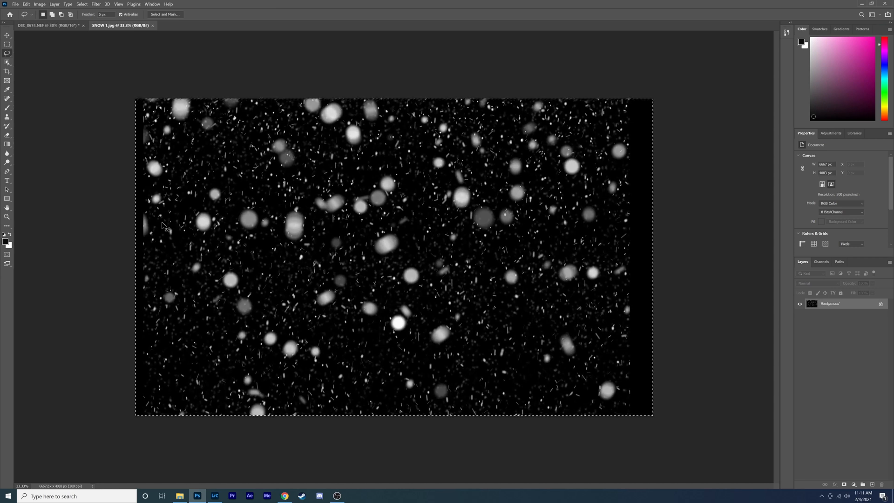
pyautogui.click(47, 25)
pyautogui.hotkey('ctrl', 'v')
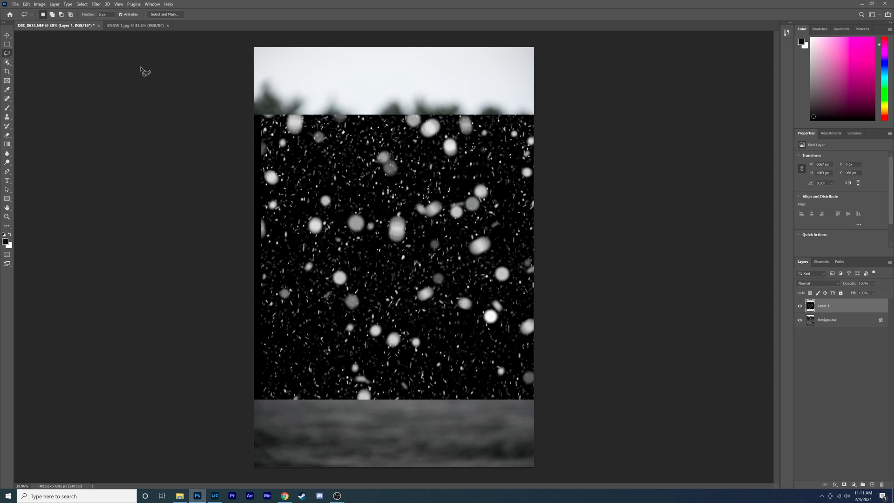
# Free Transform the snow layer, rotating it upright and scaling it to cover the whole photo
pyautogui.click(29, 5)
pyautogui.click(42, 147)
pyautogui.moveTo(356, 89); pyautogui.dragTo(200, 420)
pyautogui.moveTo(342, 259); pyautogui.dragTo(328, 260)
pyautogui.moveTo(410, 262); pyautogui.dragTo(326, 264)
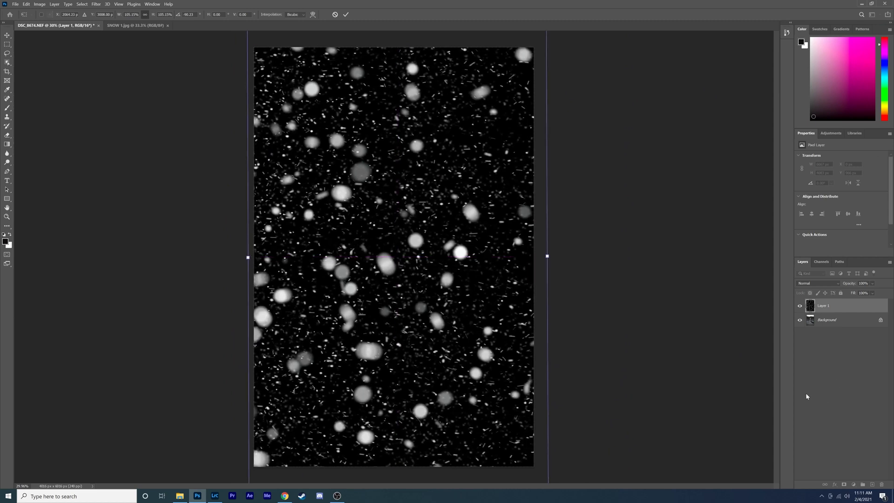
# Set the snow layer's blend mode to Screen
pyautogui.click(833, 285)
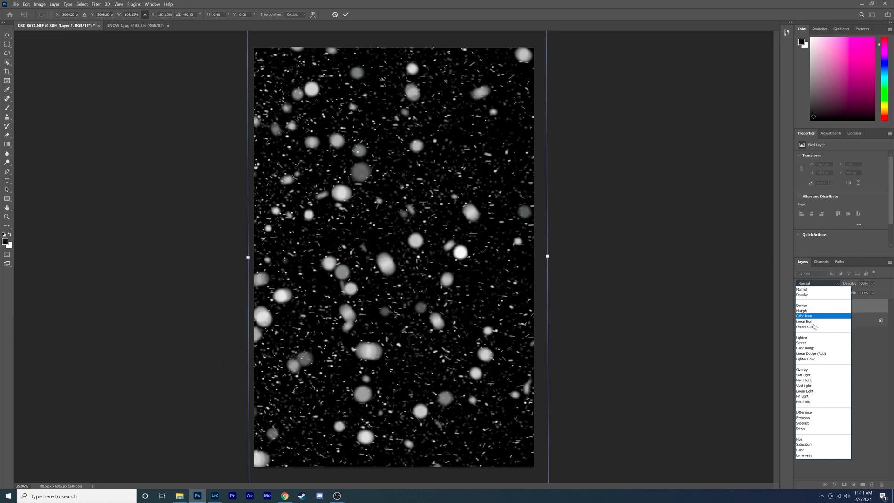
pyautogui.click(815, 343)
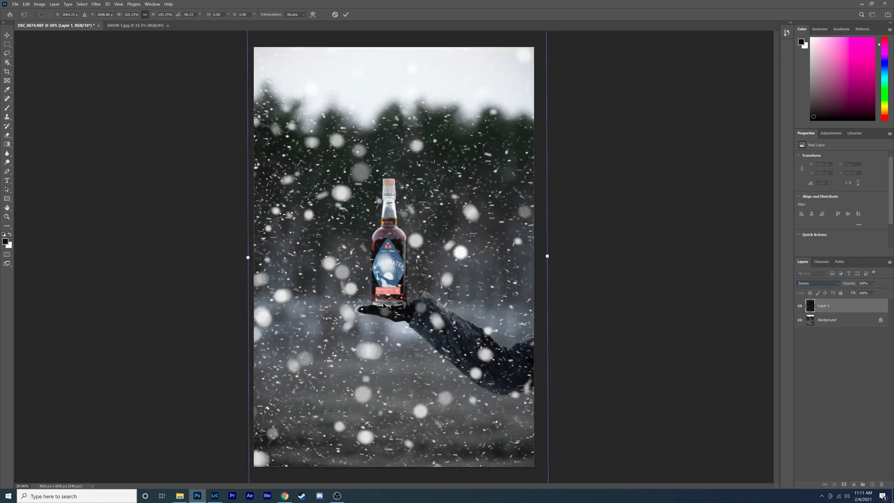
# Lower the snow layer's opacity to 36% and commit the transform
pyautogui.click(873, 285)
pyautogui.moveTo(861, 297); pyautogui.dragTo(865, 296)
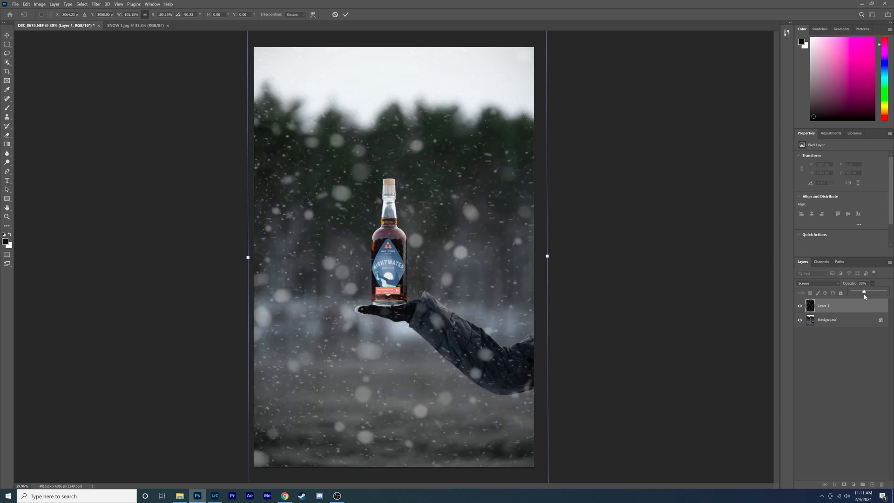
pyautogui.click(705, 195)
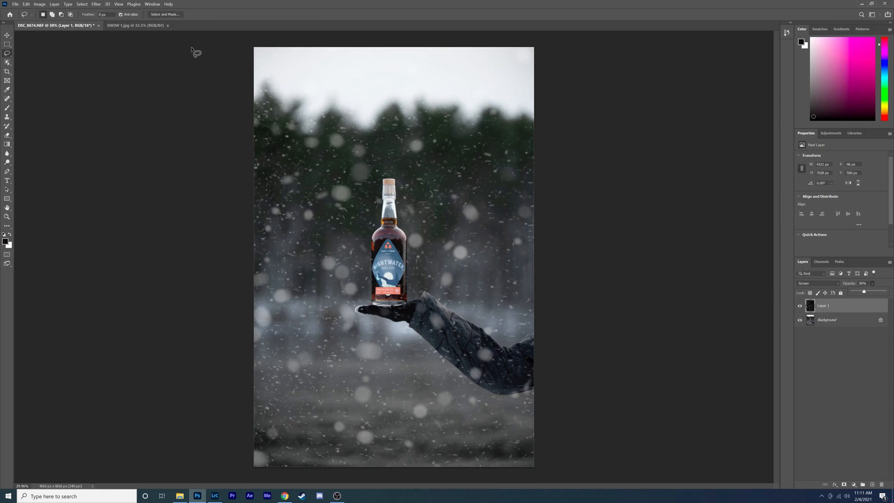
# Apply a Motion Blur to the snow layer with angle 38° and distance 45 pixels
pyautogui.click(96, 4)
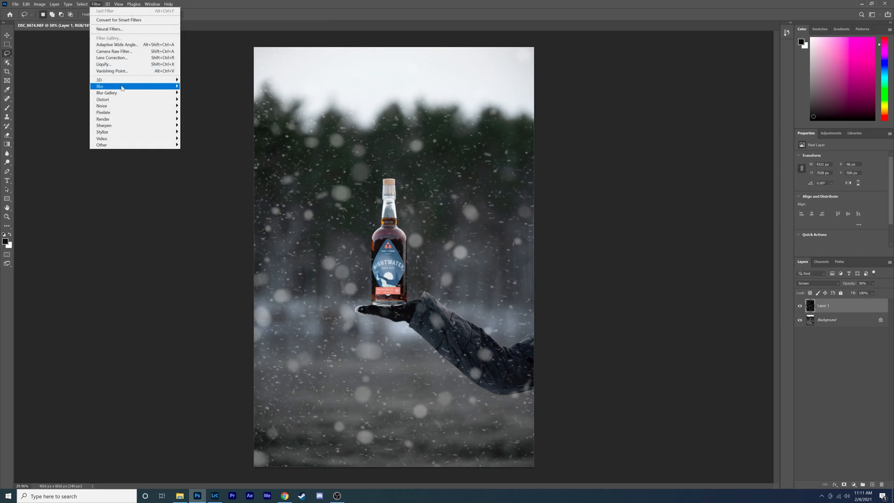
pyautogui.moveTo(140, 86)
pyautogui.click(197, 125)
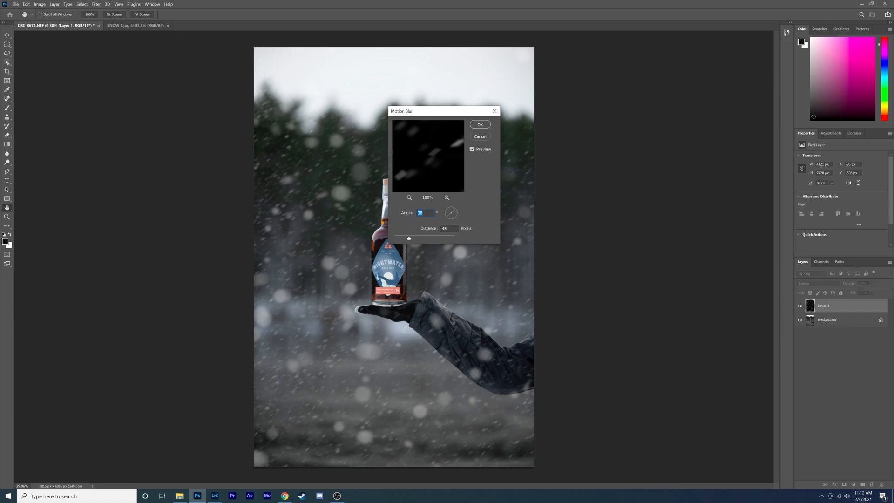
pyautogui.click(482, 122)
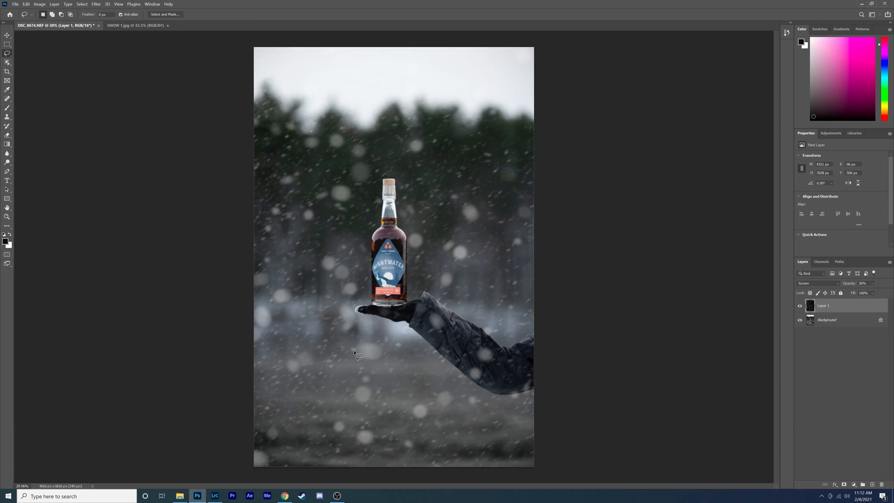
# Pick the Eraser tool and set a soft brush of 251 px with 0% hardness at 34% opacity
pyautogui.click(7, 135)
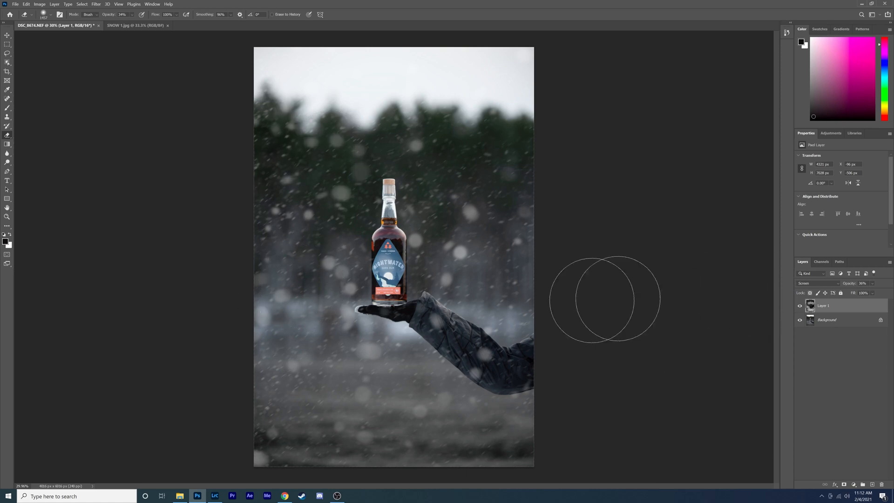
pyautogui.scroll(6, 400, 277)
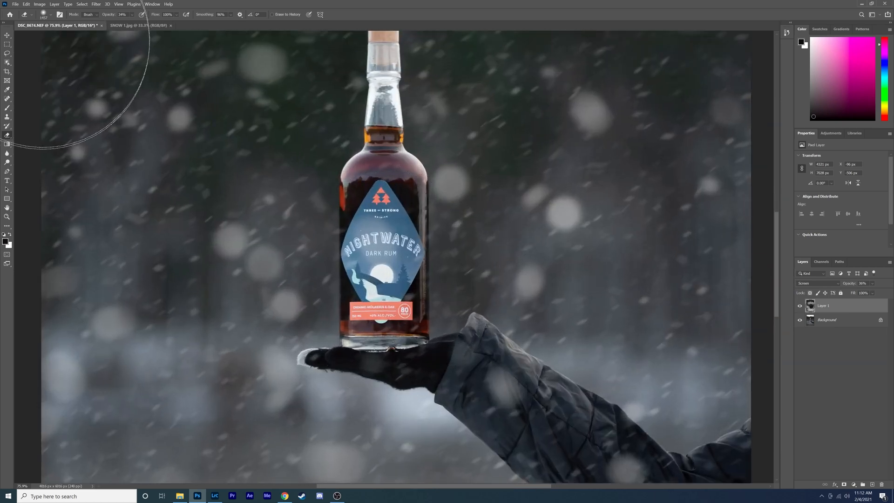
pyautogui.click(51, 15)
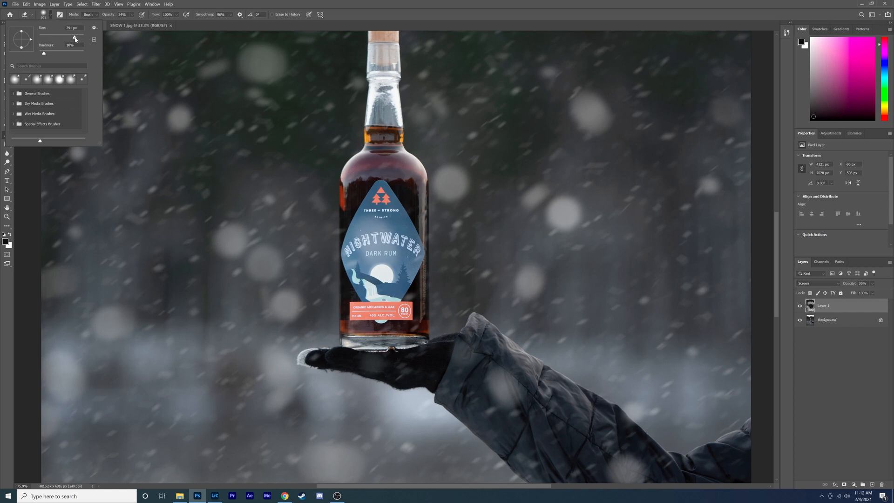
pyautogui.press('Return')
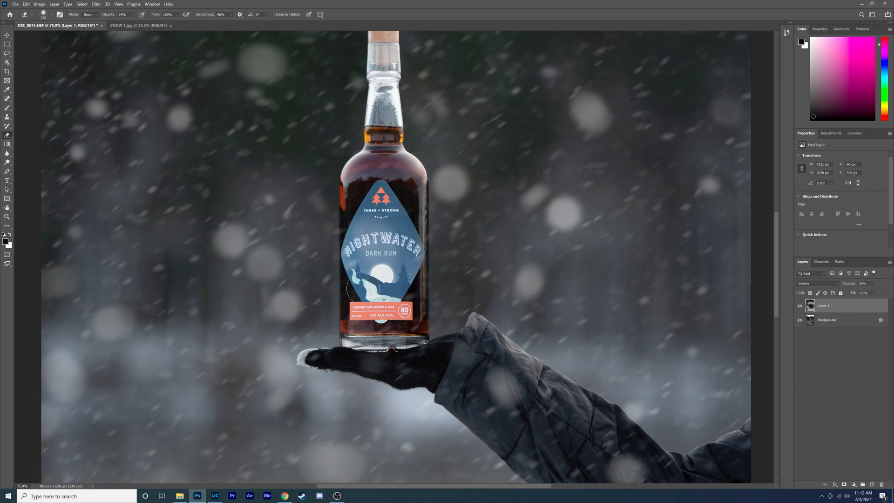
pyautogui.scroll(-2, 371, 307)
pyautogui.scroll(4, 363, 80)
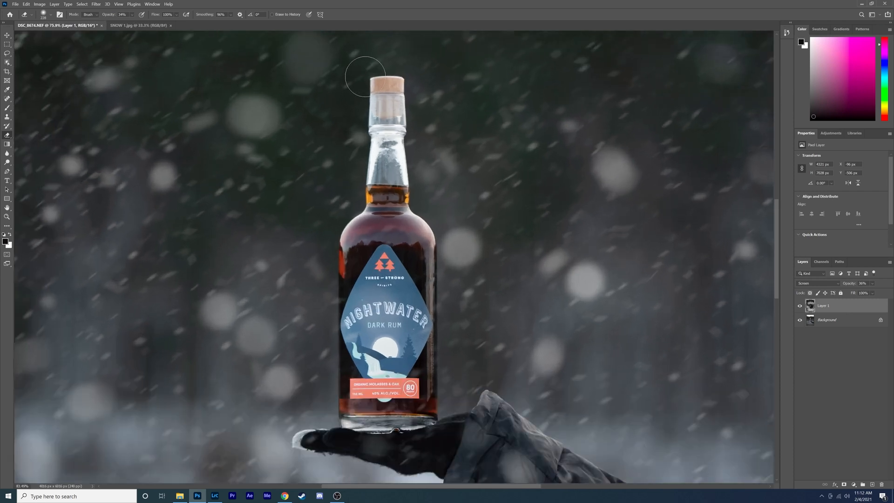
pyautogui.scroll(-6, 360, 211)
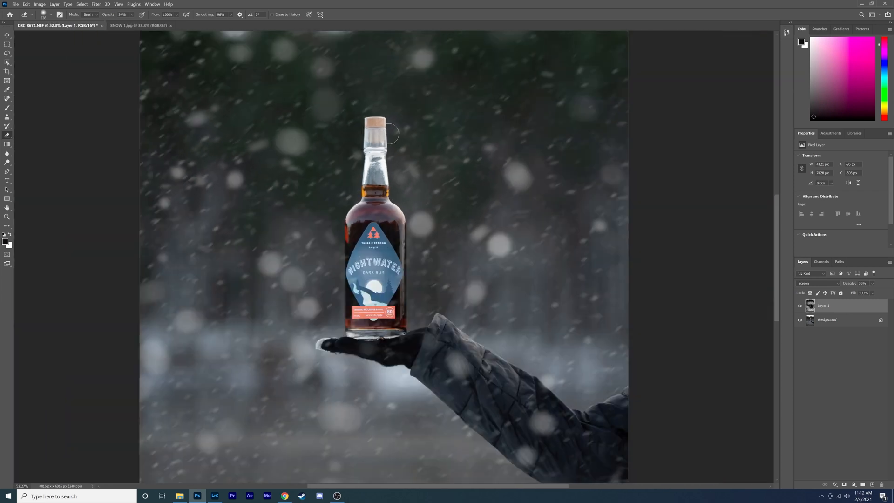
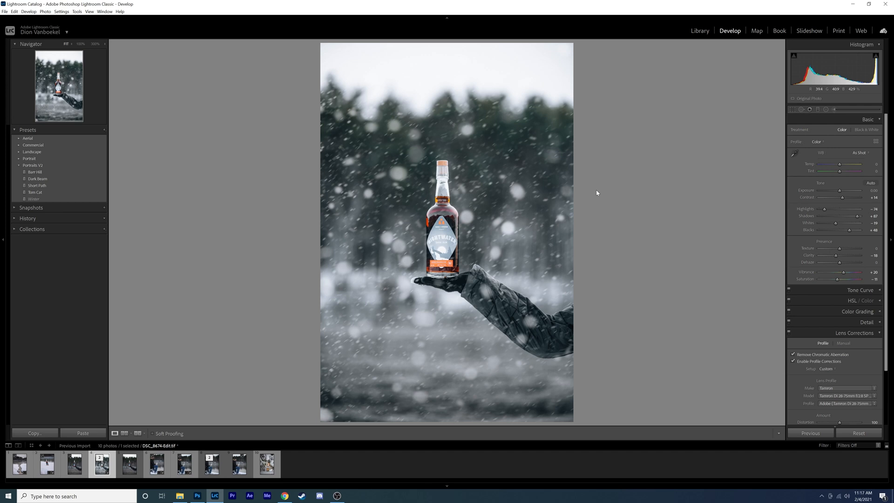
# Draw a radial filter around the bottle and reset the filter's exposure to 0
pyautogui.click(826, 110)
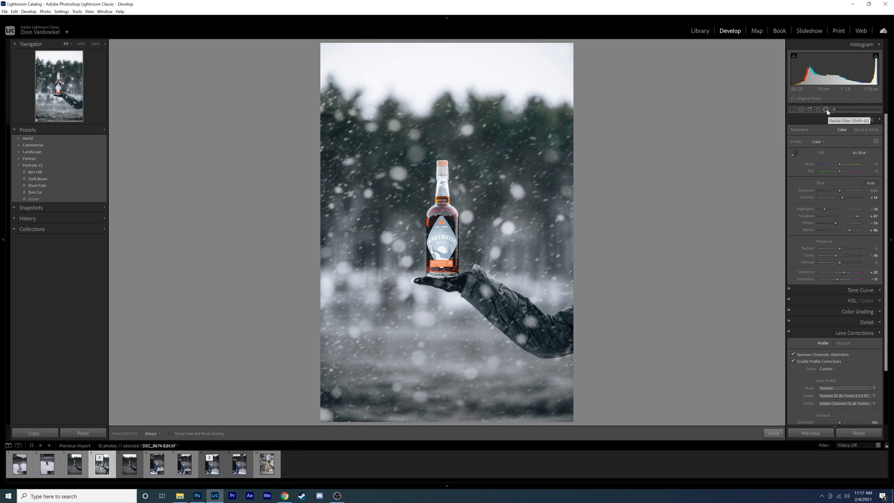
pyautogui.moveTo(428, 200); pyautogui.dragTo(457, 272)
pyautogui.moveTo(429, 200); pyautogui.dragTo(443, 218)
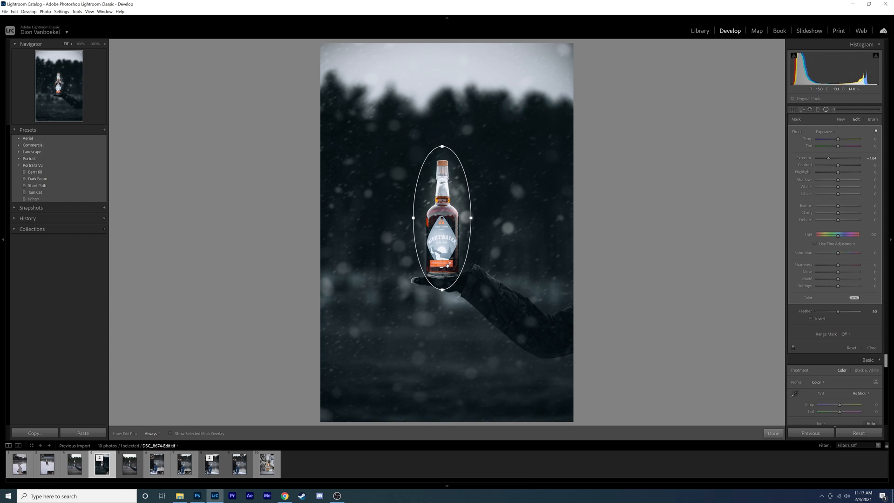
pyautogui.doubleClick(803, 158)
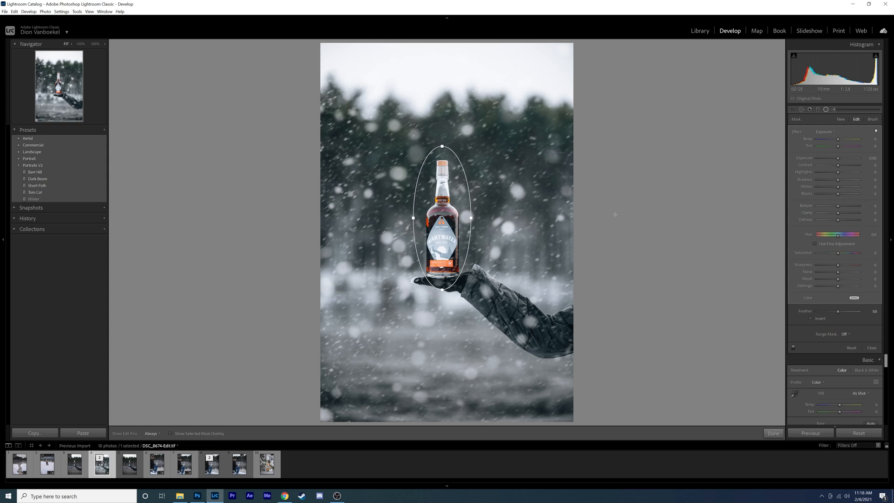
# Narrow the radial filter to the bottle's width, lower its Clarity to about -43, and close the filter tool
pyautogui.moveTo(471, 217); pyautogui.dragTo(441, 221)
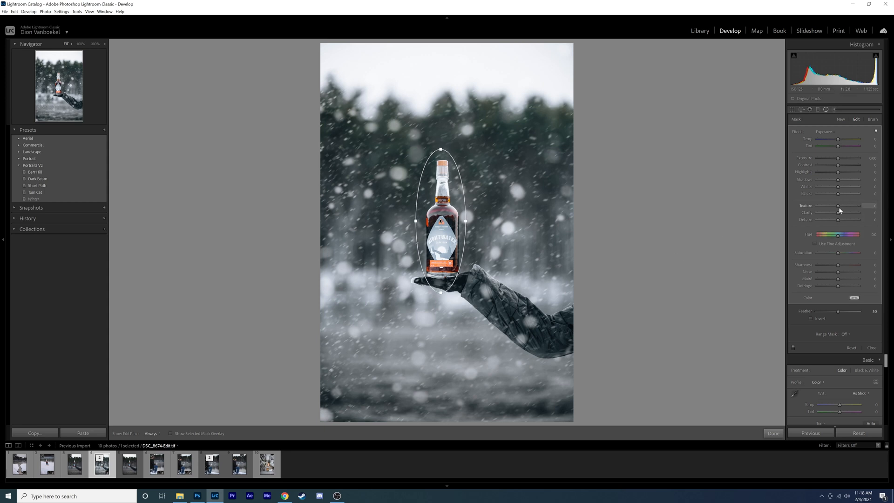
pyautogui.moveTo(838, 213); pyautogui.dragTo(820, 216)
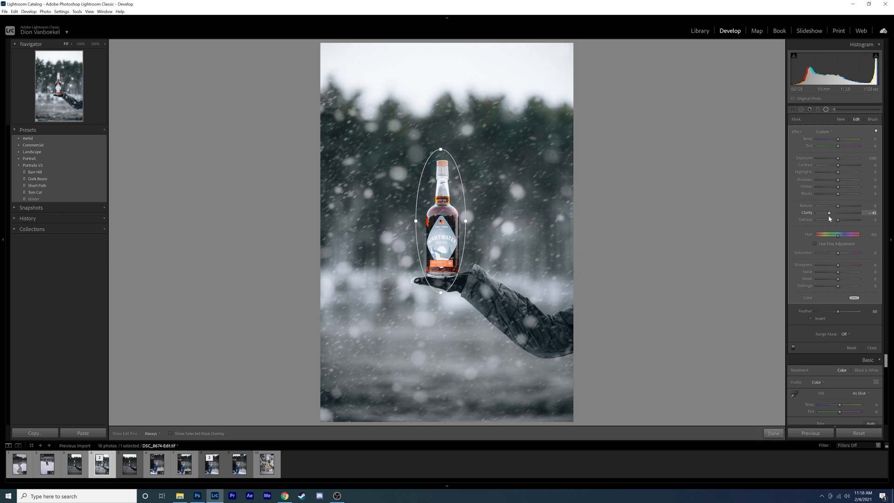
pyautogui.moveTo(838, 158); pyautogui.dragTo(837, 162)
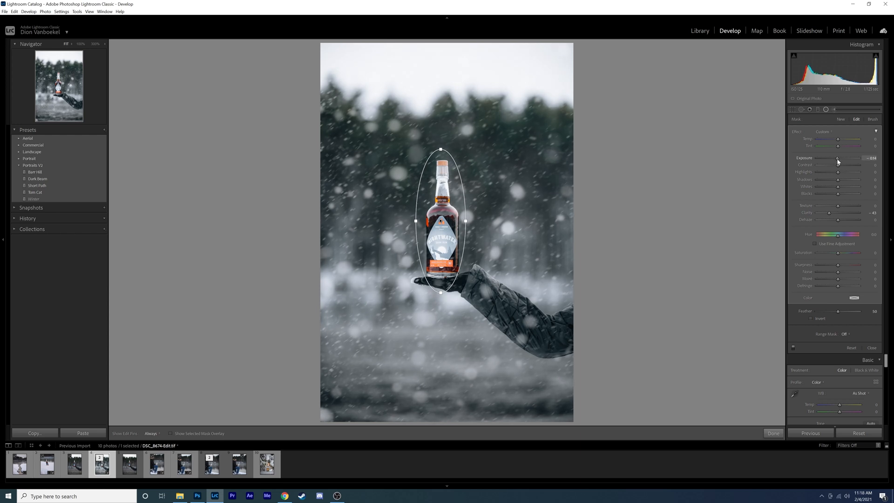
pyautogui.click(826, 111)
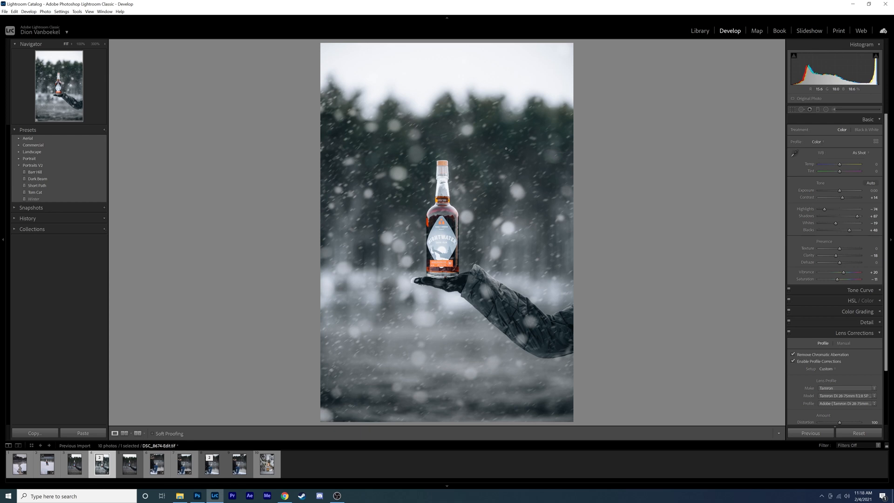
# Toggle between the before and after views of the photo to compare the edit
pyautogui.press('\\')
pyautogui.press('\\')
pyautogui.press('\\')
pyautogui.press('\\')
# Draw a second, tighter radial filter around the bottle and invert it so it affects the inside
pyautogui.click(826, 110)
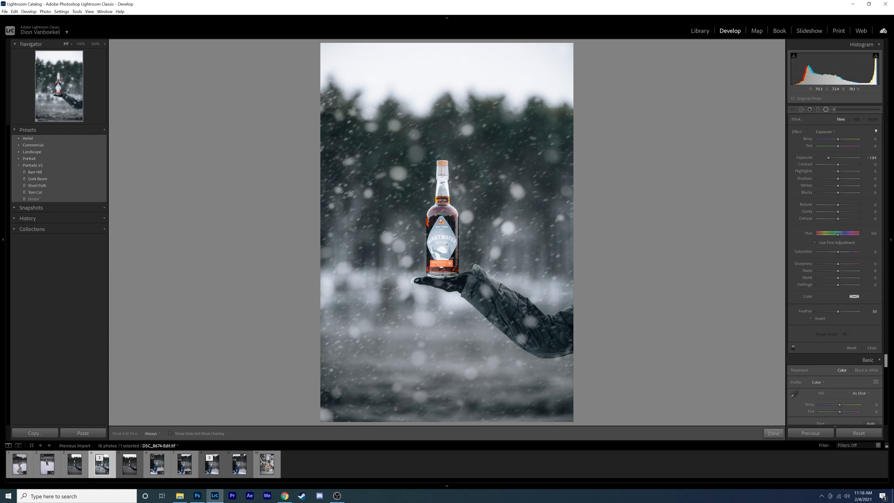
pyautogui.moveTo(435, 234); pyautogui.dragTo(451, 292)
pyautogui.moveTo(436, 235); pyautogui.dragTo(440, 222)
pyautogui.moveTo(442, 164); pyautogui.dragTo(442, 157)
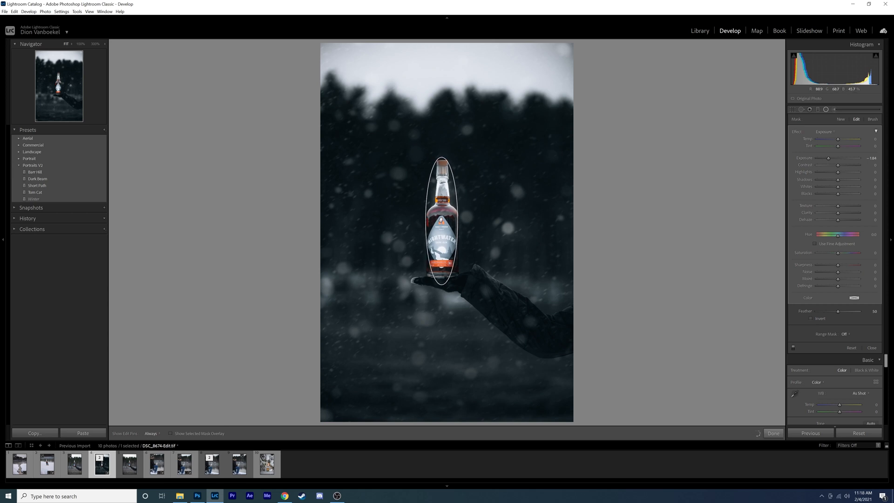
pyautogui.moveTo(458, 221); pyautogui.dragTo(461, 220)
pyautogui.click(812, 318)
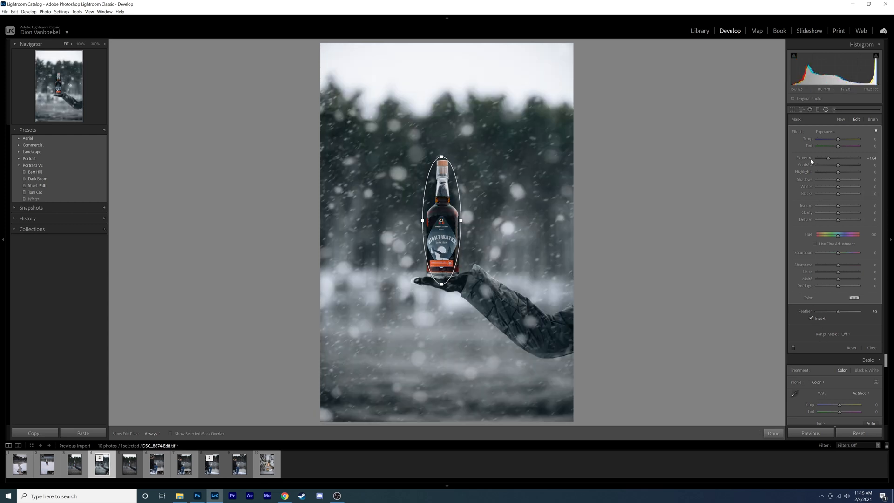
# Reset the inverted filter's exposure, raise its Clarity to about 36, lower Blacks, and raise Whites and Dehaze
pyautogui.doubleClick(810, 160)
pyautogui.moveTo(838, 215); pyautogui.dragTo(845, 215)
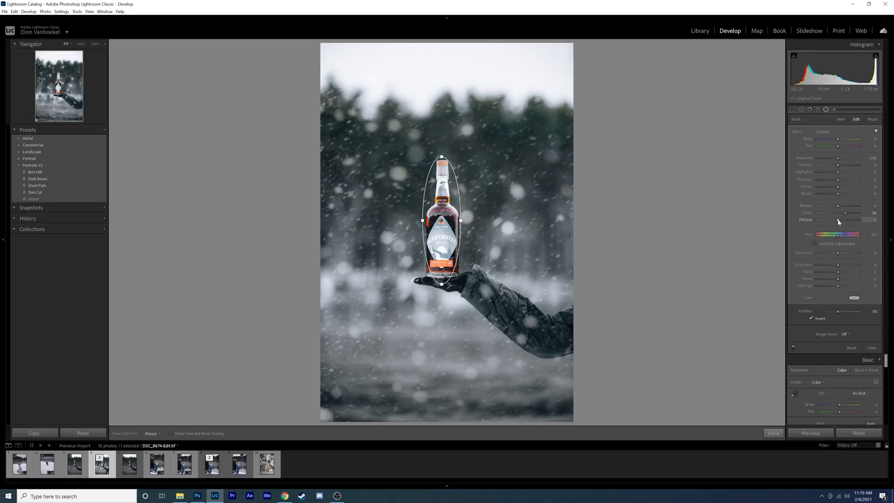
pyautogui.moveTo(838, 195); pyautogui.dragTo(835, 199)
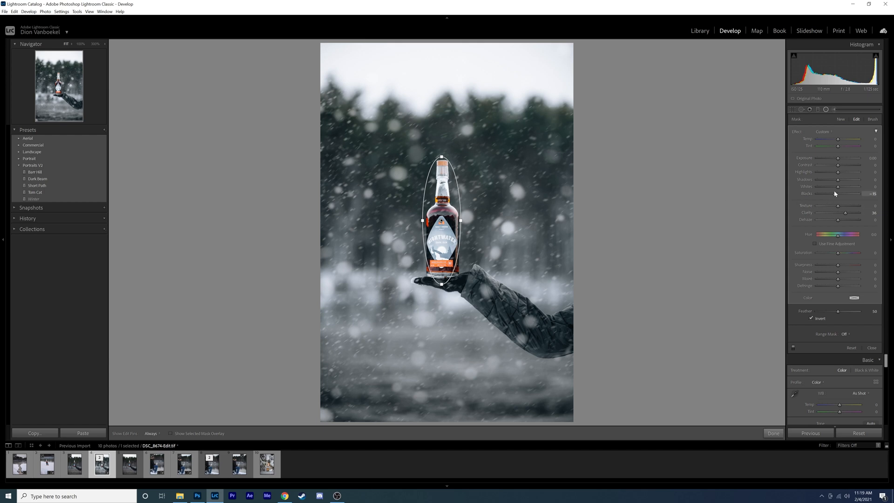
pyautogui.moveTo(838, 186); pyautogui.dragTo(845, 189)
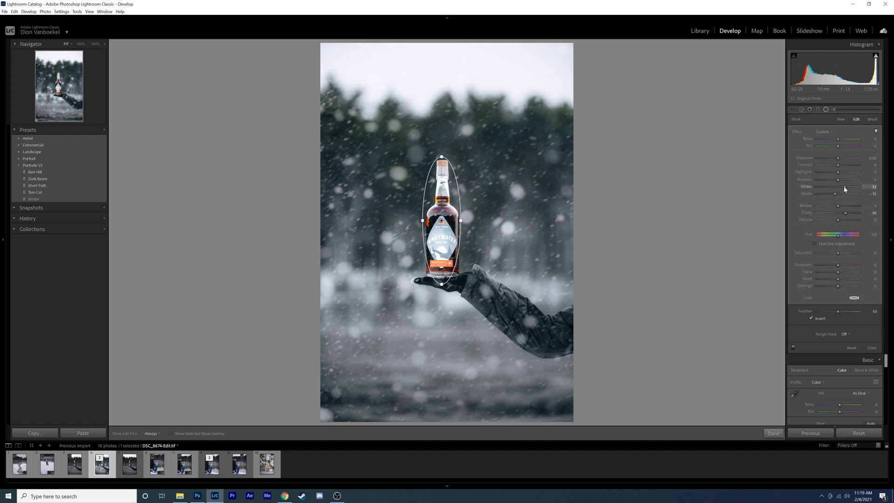
pyautogui.moveTo(838, 220); pyautogui.dragTo(843, 219)
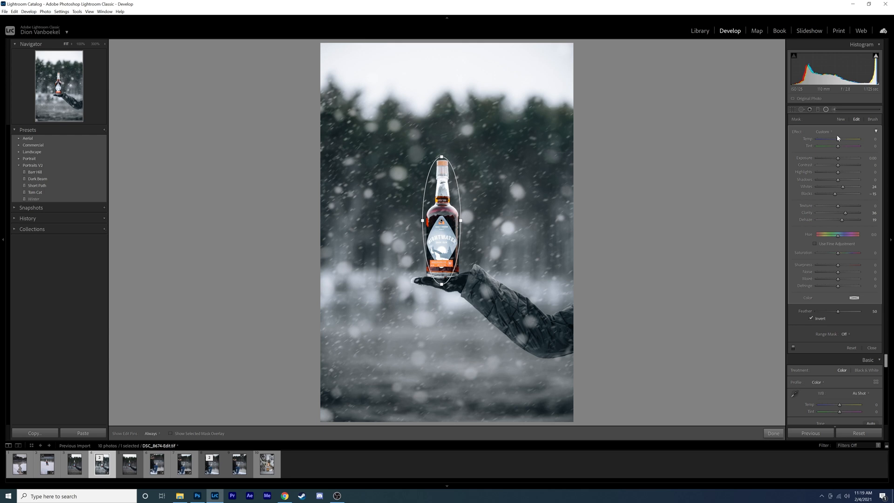
pyautogui.click(826, 110)
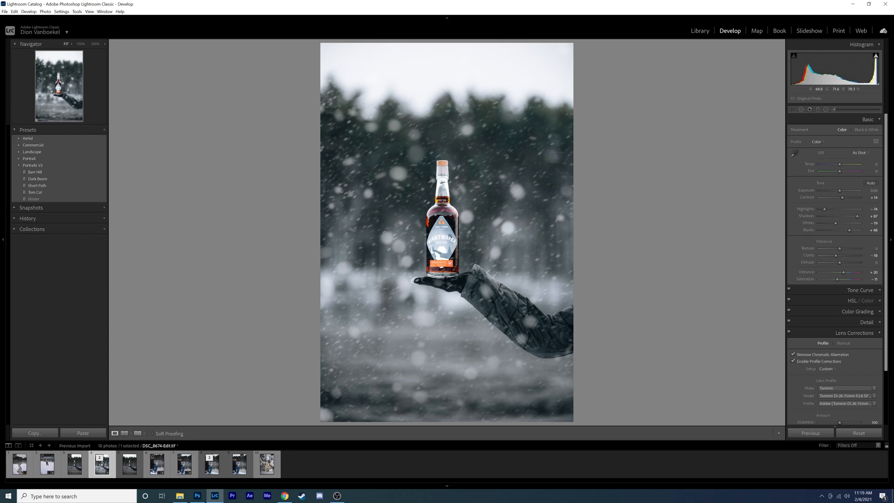
# Zoom in on the bottle and paint an Adjustment Brush mask over the bottle's label
pyautogui.click(441, 196)
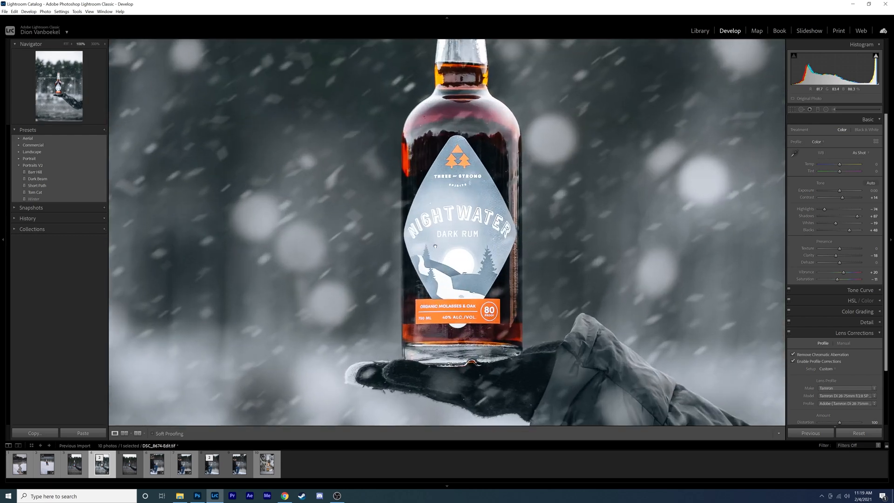
pyautogui.scroll(-6, 433, 226)
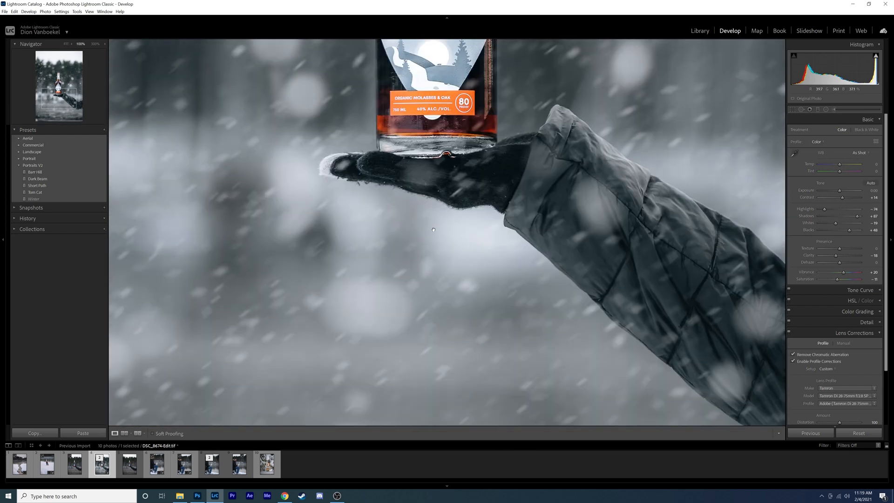
pyautogui.scroll(2, 434, 228)
pyautogui.scroll(3, 433, 230)
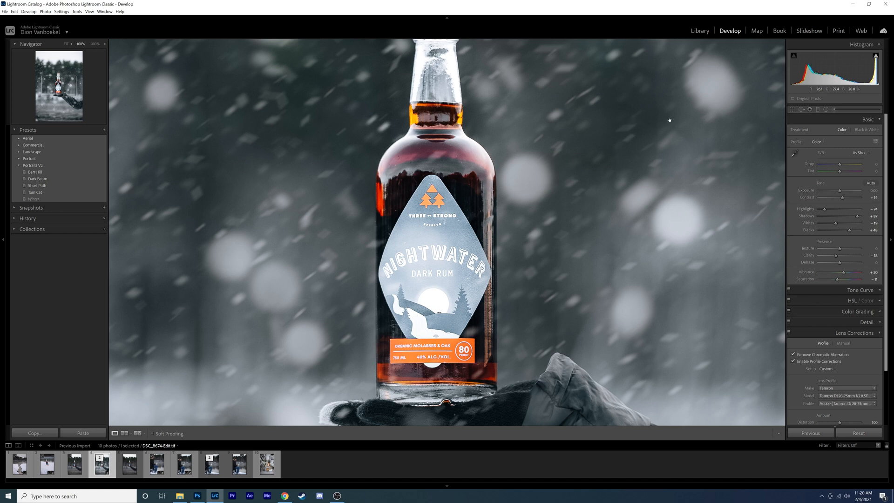
pyautogui.click(834, 110)
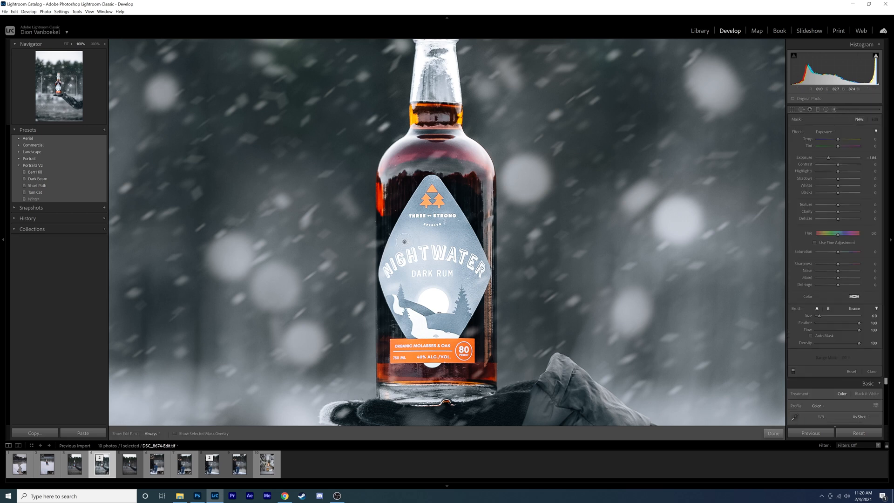
pyautogui.moveTo(429, 275)
pyautogui.mouseDown()
pyautogui.moveTo(446, 265)
pyautogui.moveTo(409, 263)
pyautogui.moveTo(430, 289)
pyautogui.moveTo(420, 249)
pyautogui.moveTo(424, 286)
pyautogui.moveTo(439, 234)
pyautogui.moveTo(450, 263)
pyautogui.moveTo(440, 216)
pyautogui.moveTo(475, 272)
pyautogui.moveTo(467, 263)
pyautogui.moveTo(474, 273)
pyautogui.moveTo(446, 322)
pyautogui.moveTo(442, 303)
pyautogui.moveTo(432, 321)
pyautogui.moveTo(422, 310)
pyautogui.moveTo(425, 298)
pyautogui.moveTo(432, 319)
pyautogui.moveTo(417, 315)
pyautogui.moveTo(419, 329)
pyautogui.moveTo(446, 312)
pyautogui.moveTo(430, 333)
pyautogui.moveTo(436, 328)
pyautogui.moveTo(414, 331)
pyautogui.moveTo(453, 332)
pyautogui.mouseUp()
pyautogui.scroll(-2, 438, 324)
pyautogui.scroll(-1, 436, 326)
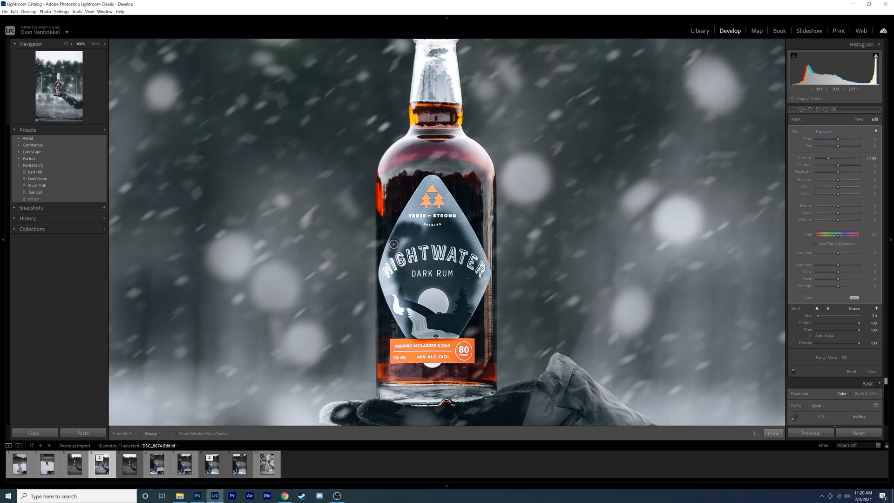
pyautogui.moveTo(393, 244)
pyautogui.mouseDown()
pyautogui.moveTo(386, 273)
pyautogui.moveTo(396, 313)
pyautogui.moveTo(387, 272)
pyautogui.moveTo(415, 210)
pyautogui.moveTo(394, 245)
pyautogui.moveTo(421, 212)
pyautogui.moveTo(426, 186)
pyautogui.moveTo(441, 191)
pyautogui.moveTo(417, 235)
pyautogui.moveTo(409, 219)
pyautogui.moveTo(396, 254)
pyautogui.moveTo(411, 320)
pyautogui.mouseUp()
pyautogui.scroll(-2, 409, 329)
pyautogui.moveTo(467, 299)
pyautogui.mouseDown()
pyautogui.moveTo(484, 272)
pyautogui.moveTo(479, 255)
pyautogui.mouseUp()
pyautogui.moveTo(441, 197)
pyautogui.mouseDown()
pyautogui.moveTo(478, 251)
pyautogui.moveTo(433, 179)
pyautogui.mouseUp()
pyautogui.scroll(3, 447, 235)
pyautogui.moveTo(461, 244); pyautogui.dragTo(476, 272)
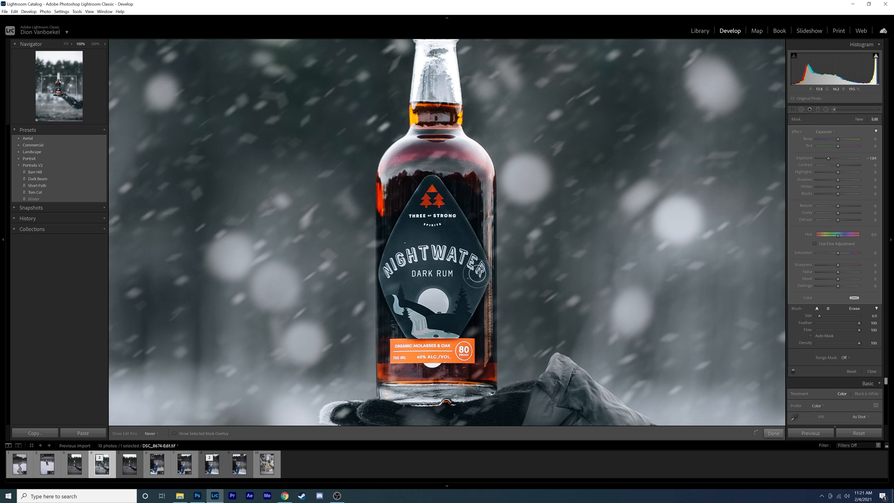
# Tune the label brush by lowering Blacks and Highlights and raising Contrast, Exposure and Saturation slightly, then close the brush
pyautogui.press('h')
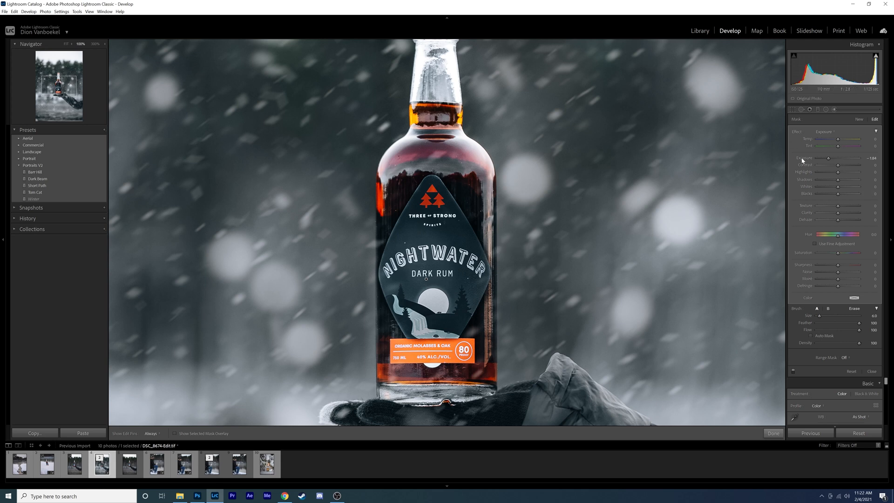
pyautogui.press('o')
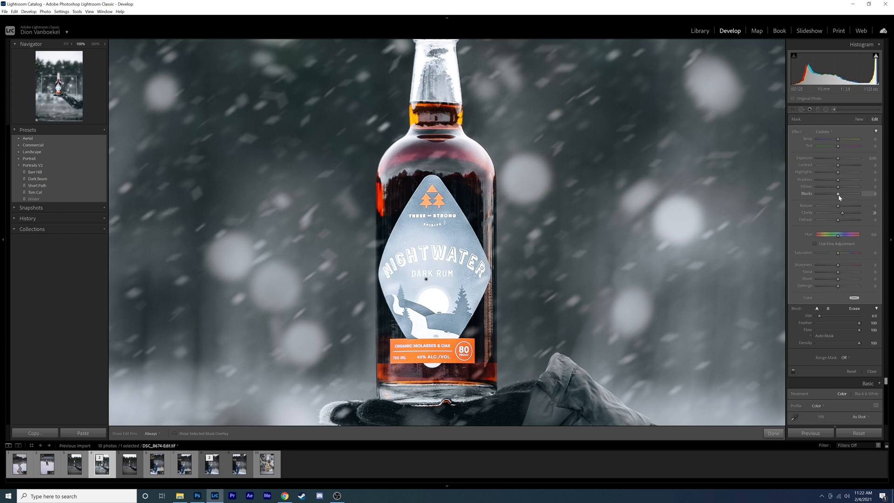
pyautogui.moveTo(833, 197); pyautogui.dragTo(829, 197)
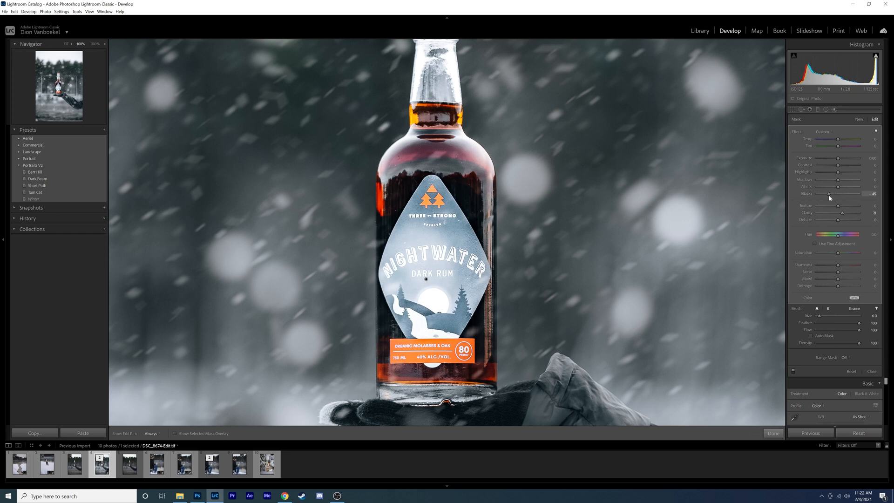
pyautogui.moveTo(841, 174)
pyautogui.mouseDown()
pyautogui.moveTo(829, 172)
pyautogui.moveTo(845, 173)
pyautogui.moveTo(836, 177)
pyautogui.mouseUp()
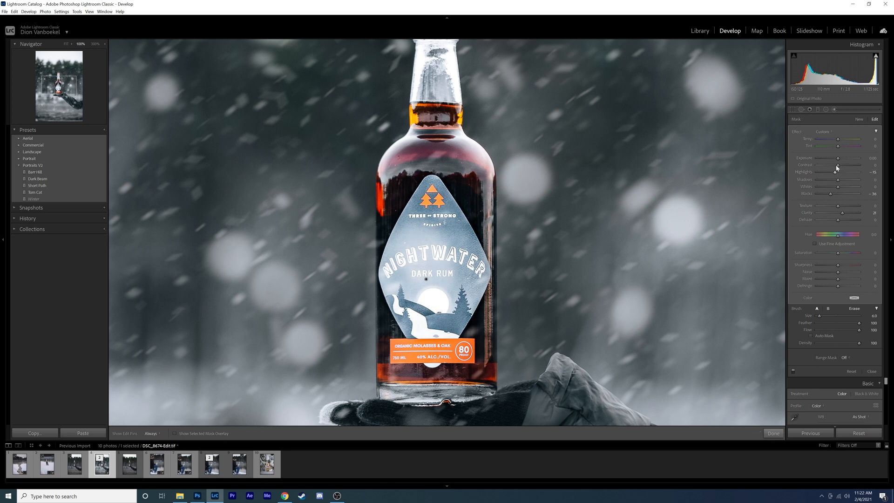
pyautogui.moveTo(847, 166)
pyautogui.mouseDown()
pyautogui.moveTo(833, 167)
pyautogui.moveTo(841, 165)
pyautogui.mouseUp()
pyautogui.moveTo(837, 158); pyautogui.dragTo(838, 160)
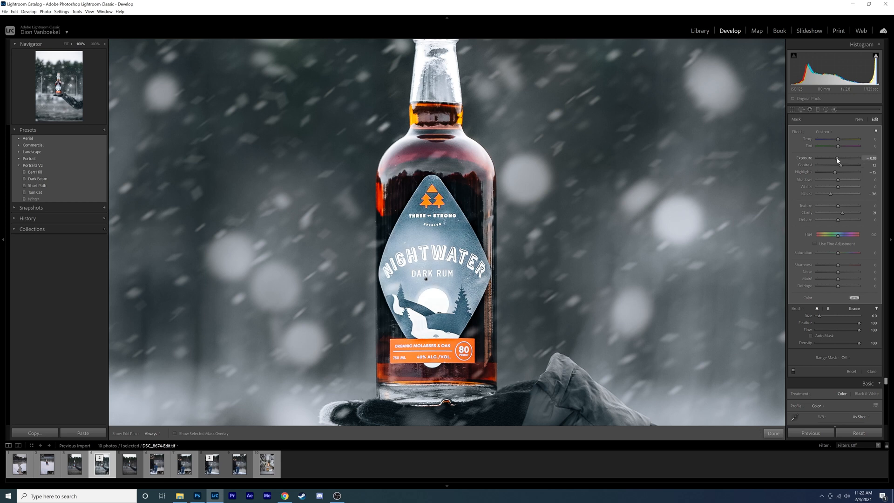
pyautogui.moveTo(837, 253); pyautogui.dragTo(841, 255)
pyautogui.click(832, 111)
# Return to the full view and toggle before and after to compare the result
pyautogui.click(612, 150)
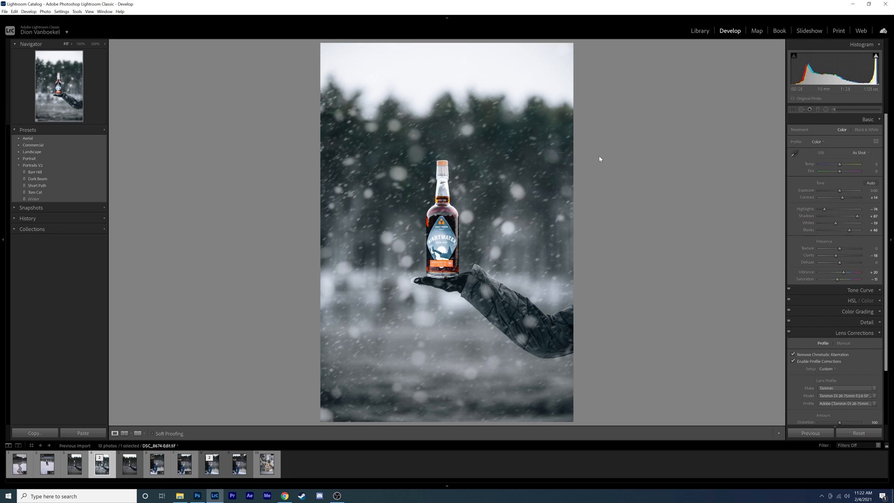
pyautogui.press('\\')
pyautogui.press('\\')
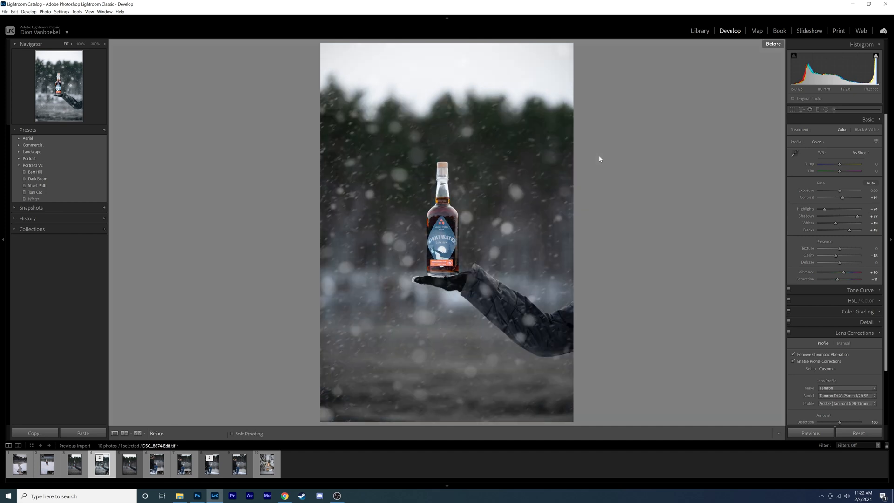
pyautogui.press('\\')
pyautogui.press('\\')
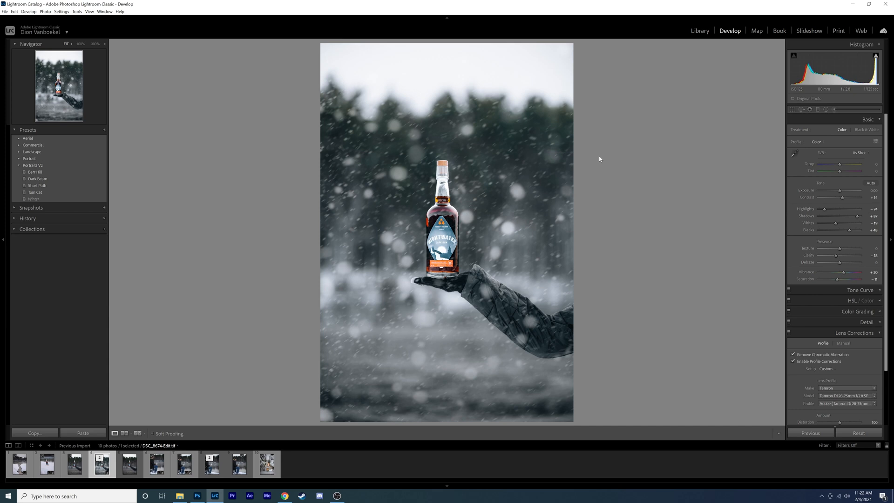
# Crop the photo to a narrow vertical frame around the bottle and hand
pyautogui.click(793, 110)
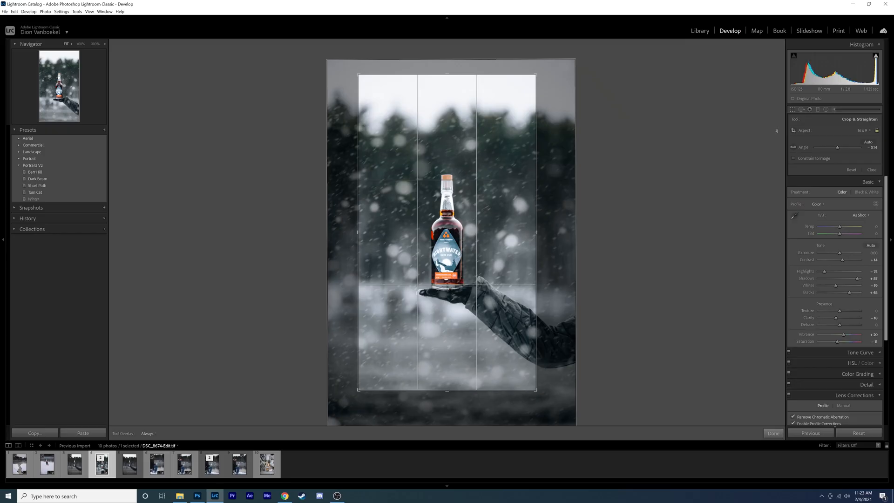
pyautogui.click(793, 109)
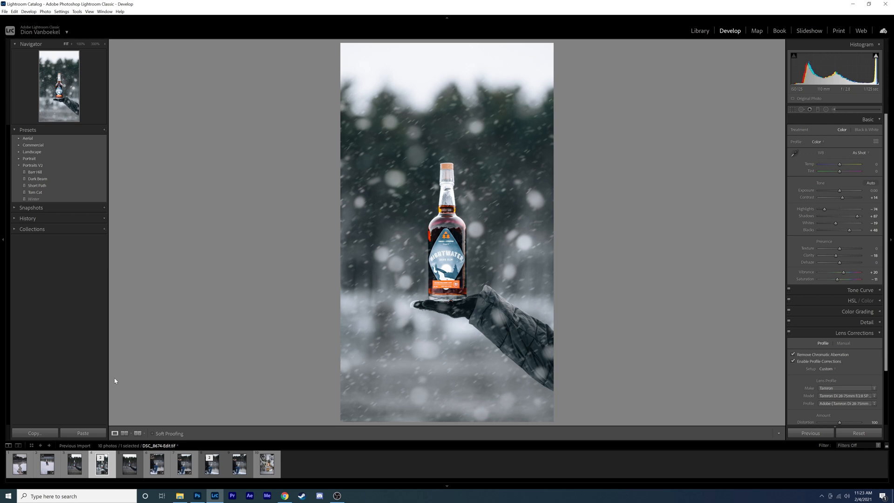
# Flip between the original raw photo and the edited version in the filmstrip to compare them
pyautogui.click(120, 467)
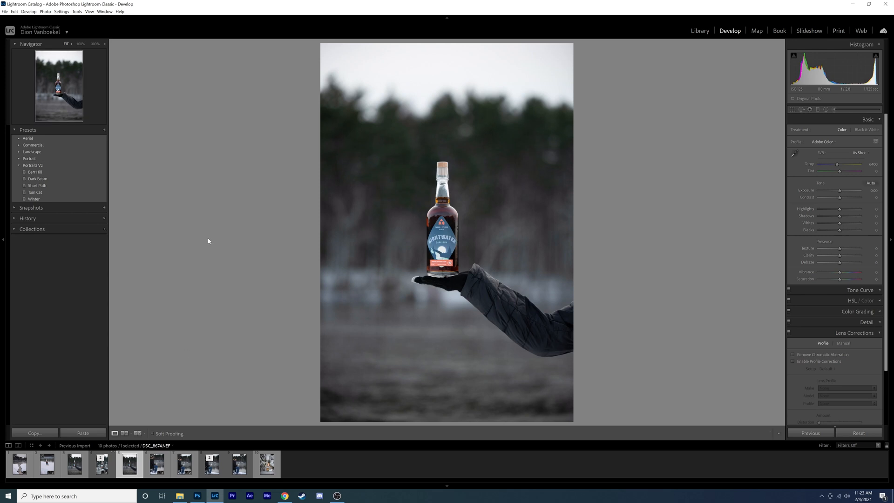
pyautogui.press('Left')
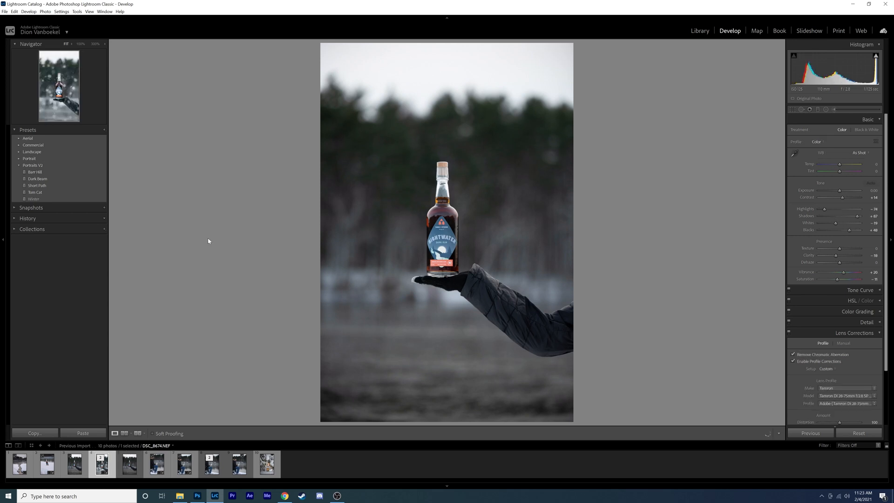
pyautogui.press('Right')
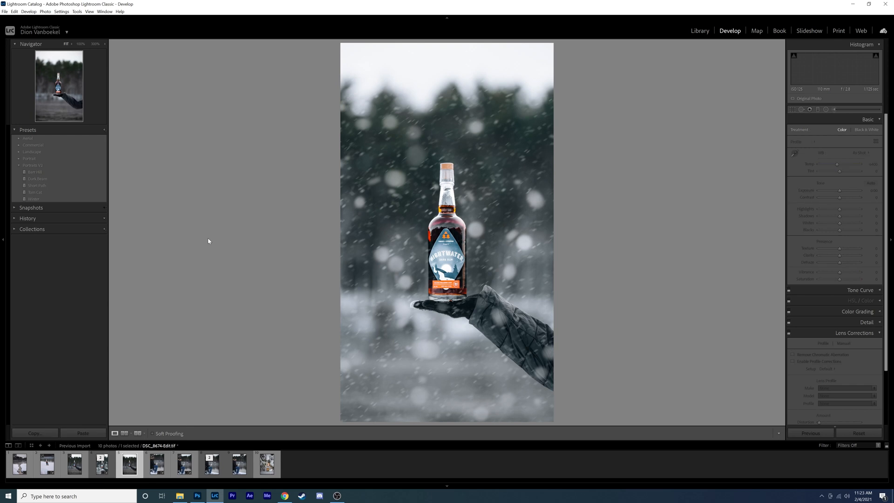
pyautogui.press('Left')
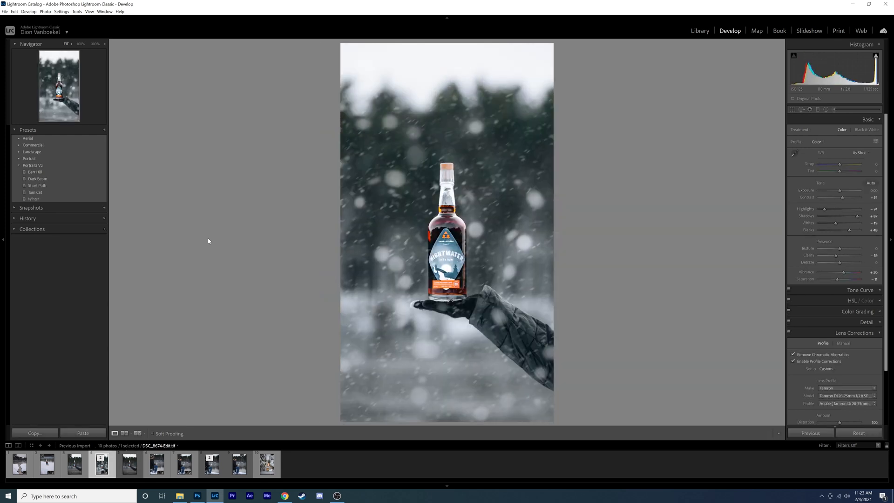